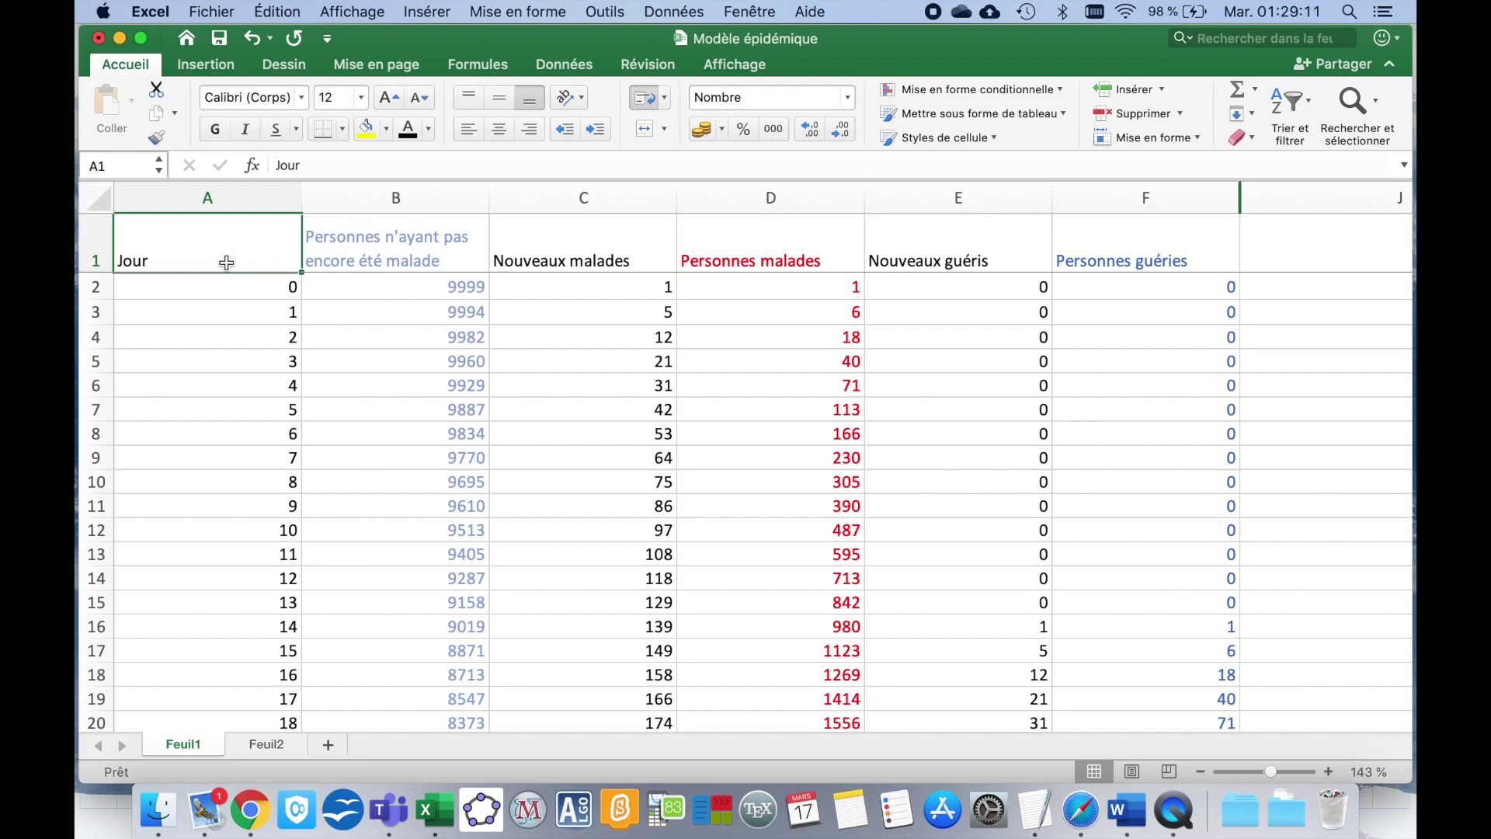
# Step through day 1 of the table: 9999 healthy, one new case, and the healthy and sick formulas.
pyautogui.press('Down')
pyautogui.press('Right')
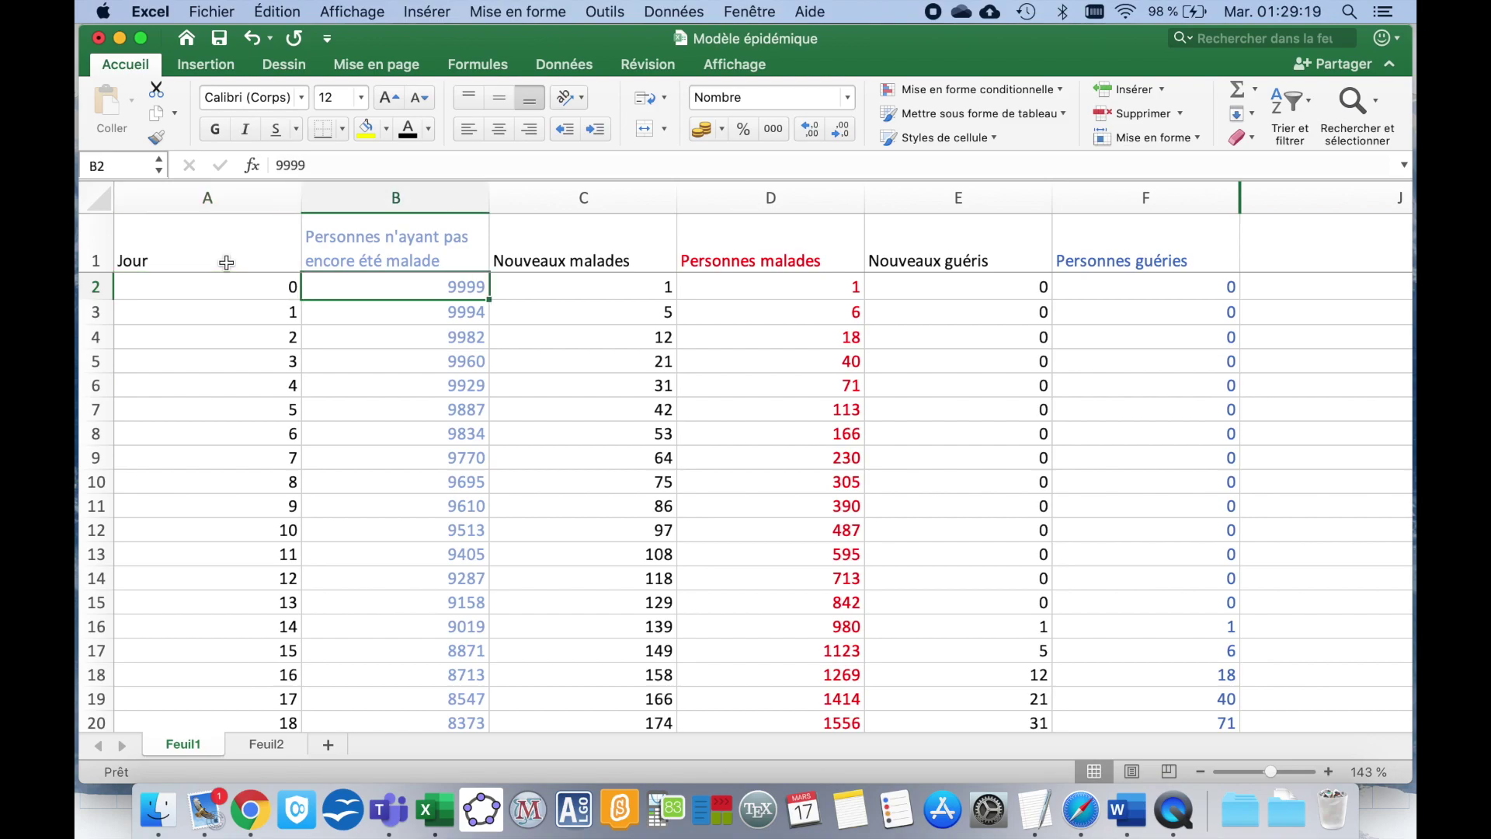
pyautogui.press('Right')
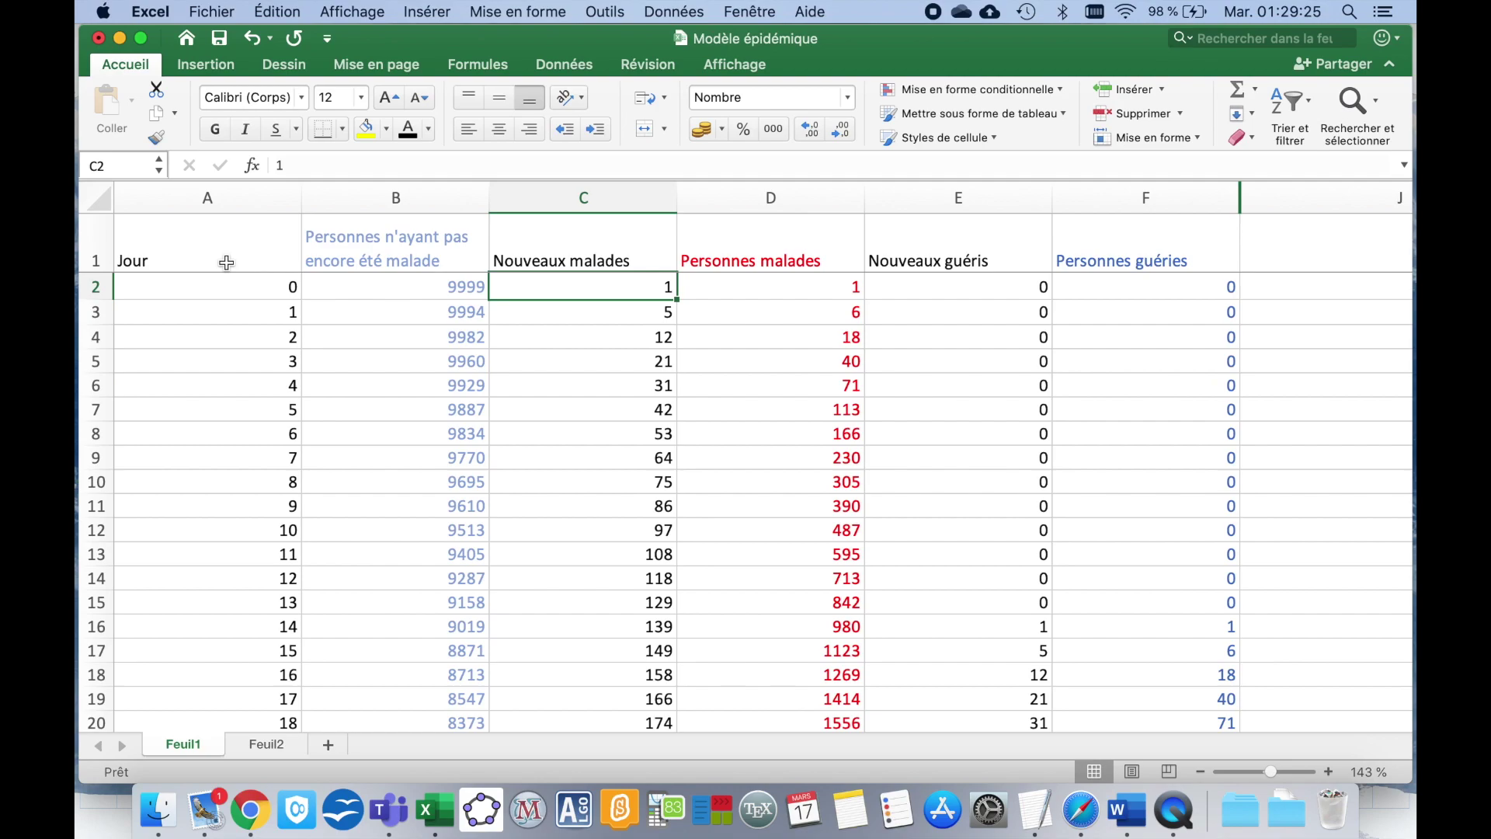
pyautogui.press('Left')
pyautogui.press('Down')
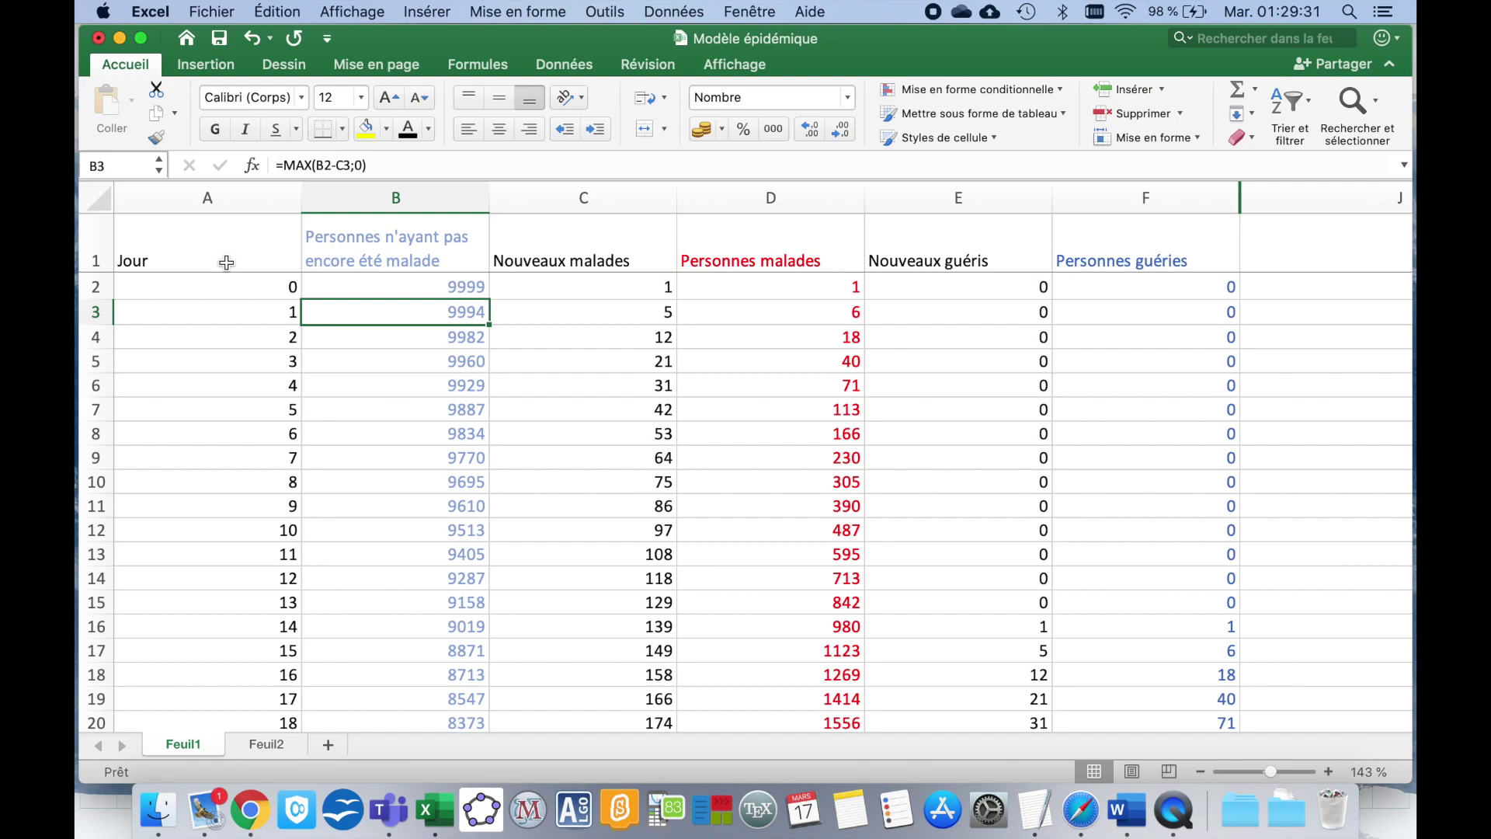
pyautogui.press('Right')
pyautogui.press('Right')
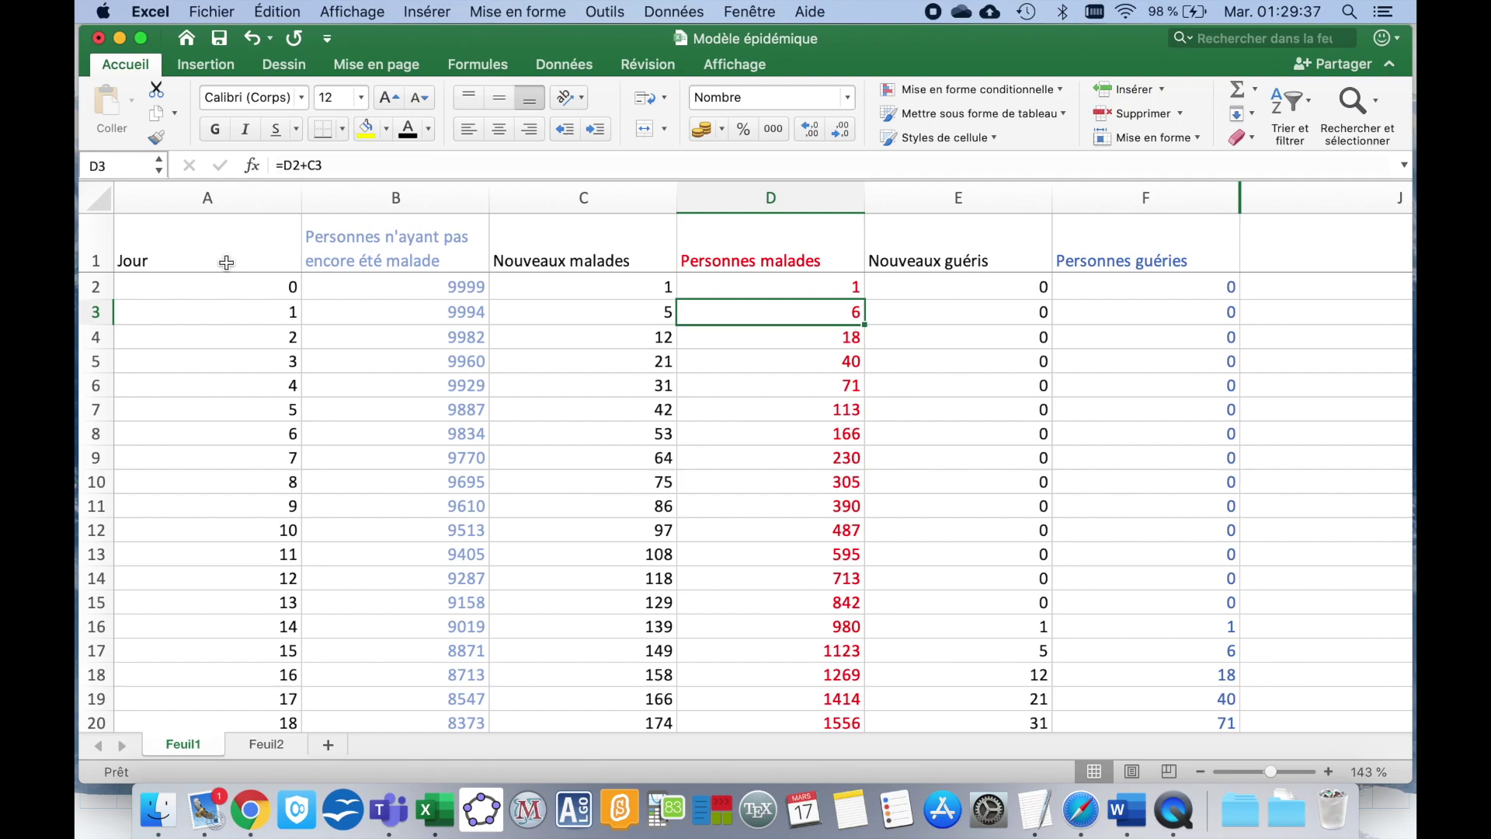
pyautogui.press('Down')
pyautogui.press('Down')
pyautogui.press('Down')
pyautogui.press('Down')
pyautogui.press('Down')
pyautogui.press('Down')
pyautogui.press('Down')
pyautogui.press('Down')
pyautogui.press('Down')
pyautogui.press('Down')
pyautogui.press('Down')
pyautogui.press('Down')
pyautogui.press('Right')
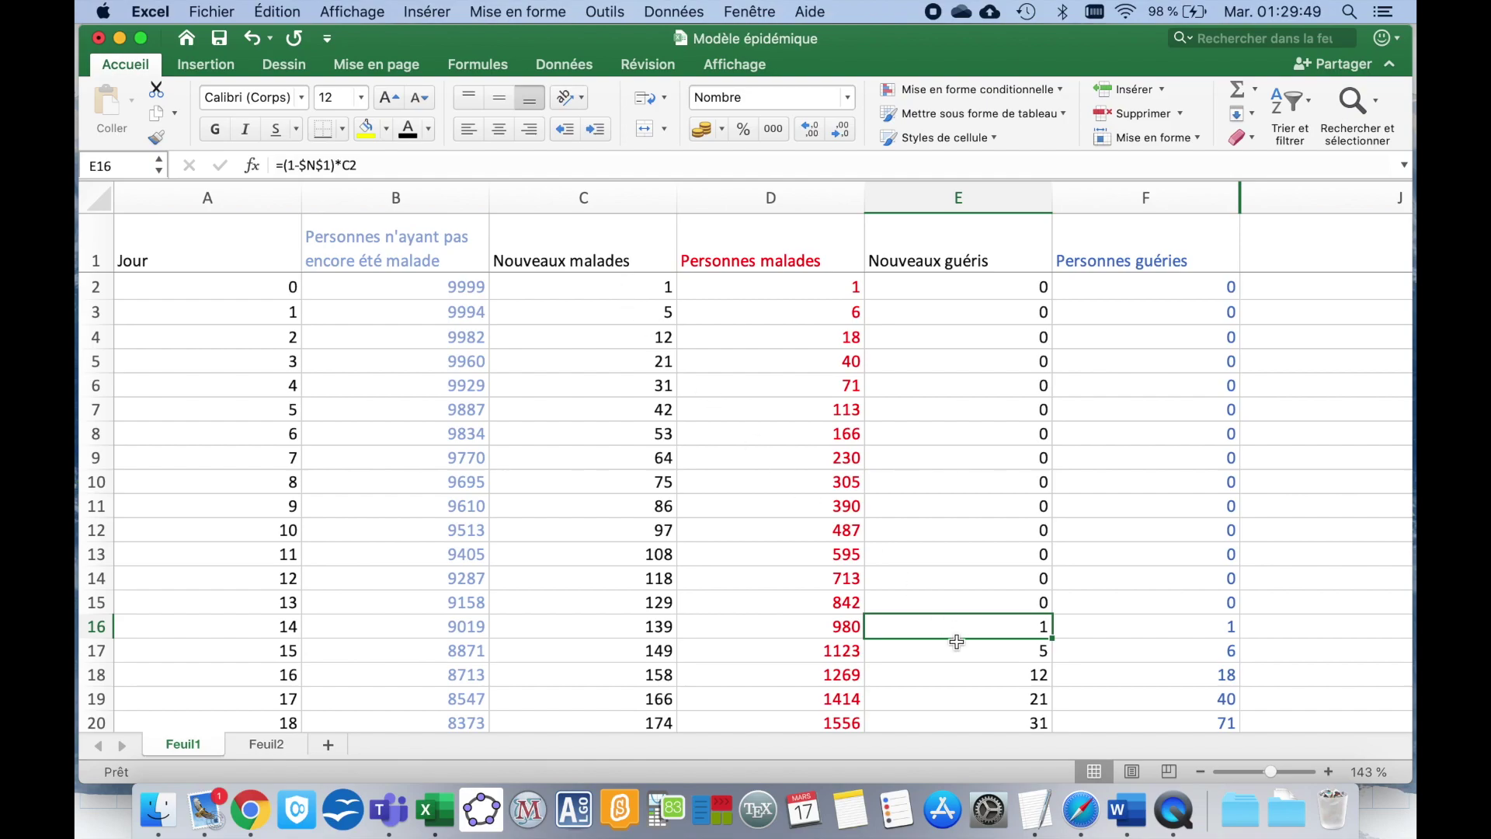
# Inspect the new cases formula in C3 and the new recoveries formulas in E16 and E17.
pyautogui.click(628, 289)
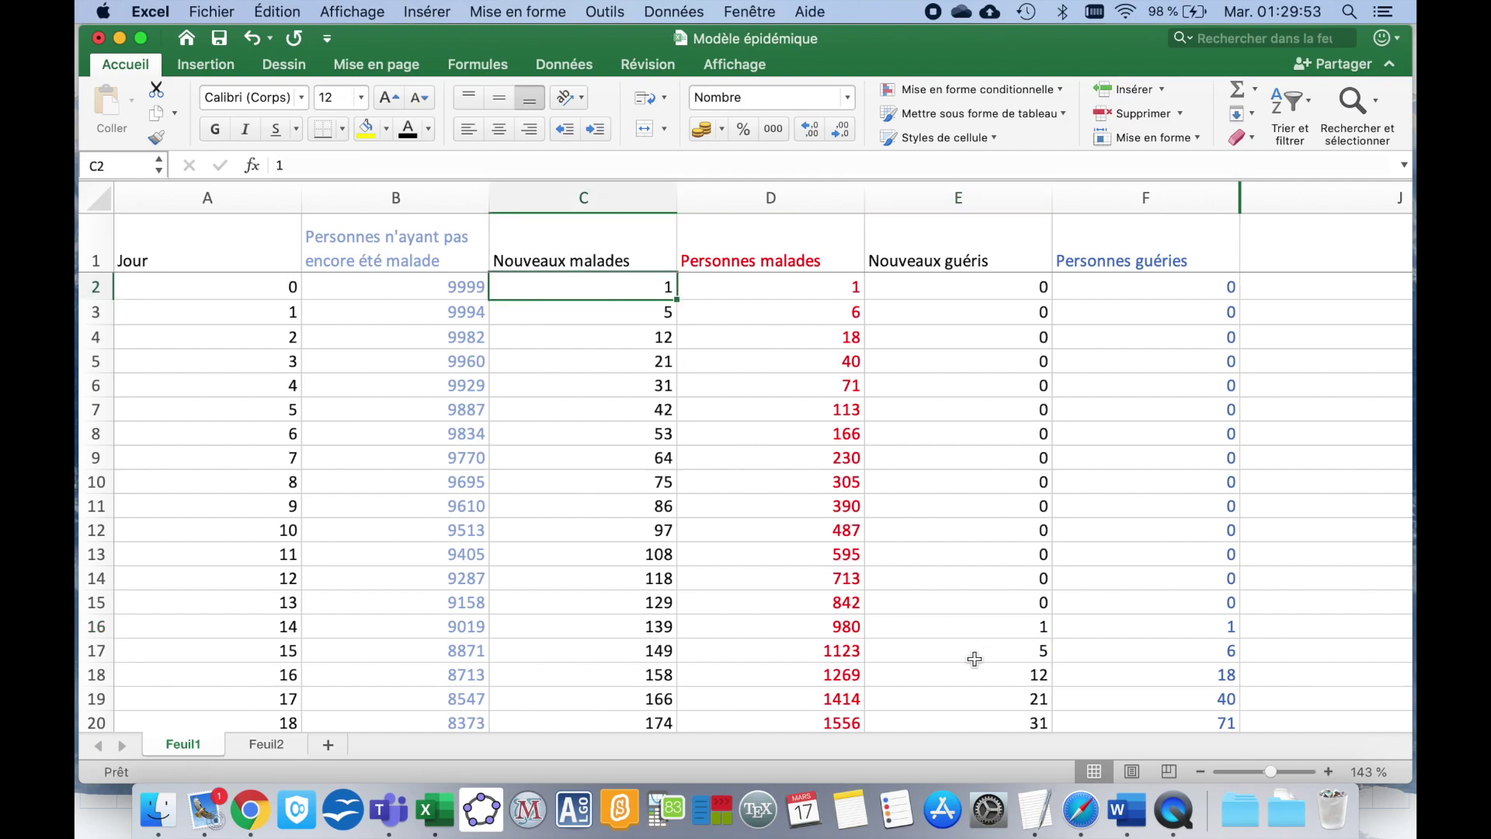
pyautogui.click(962, 626)
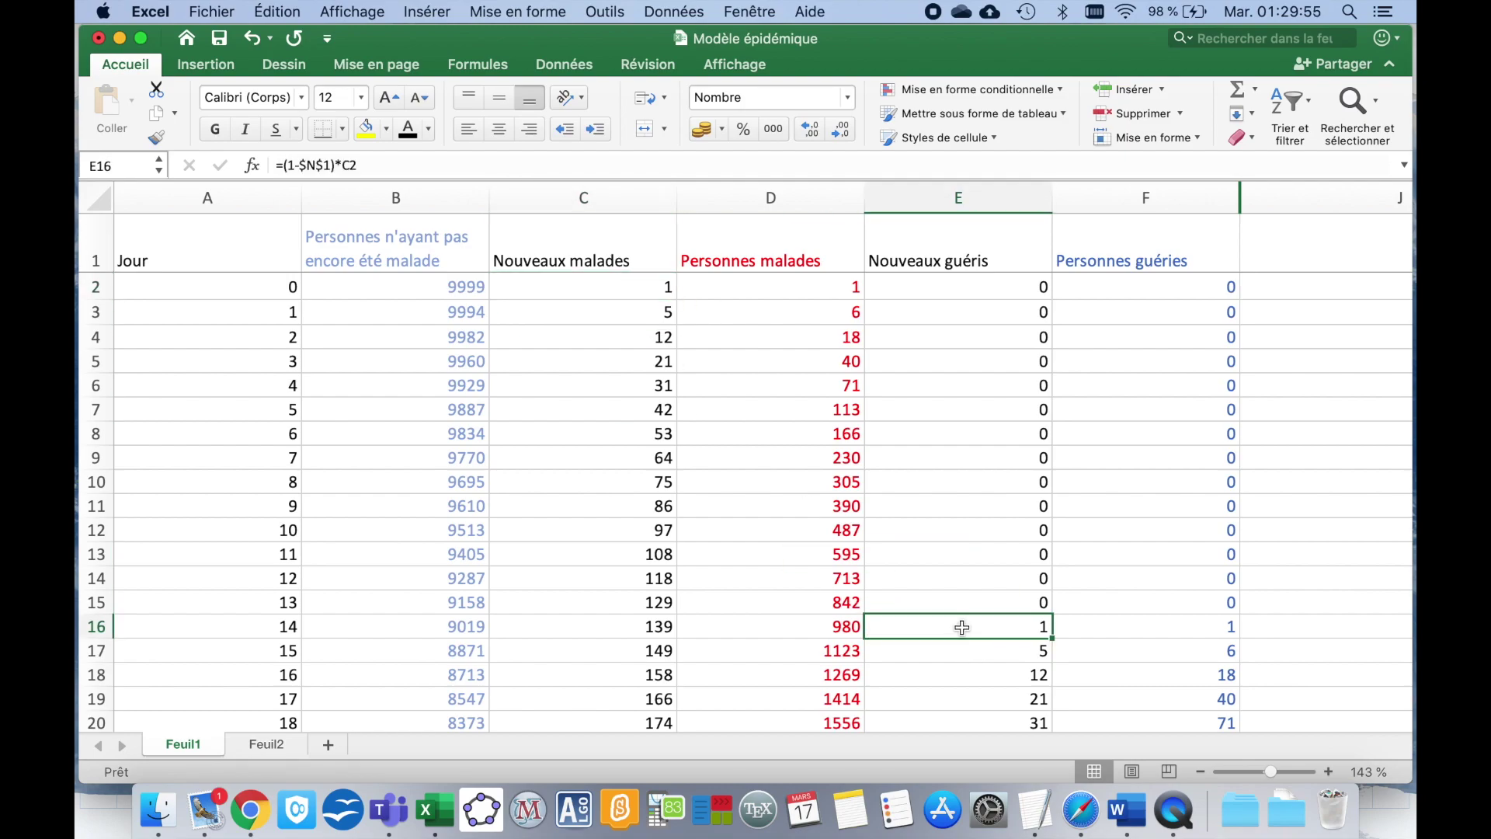
pyautogui.click(605, 316)
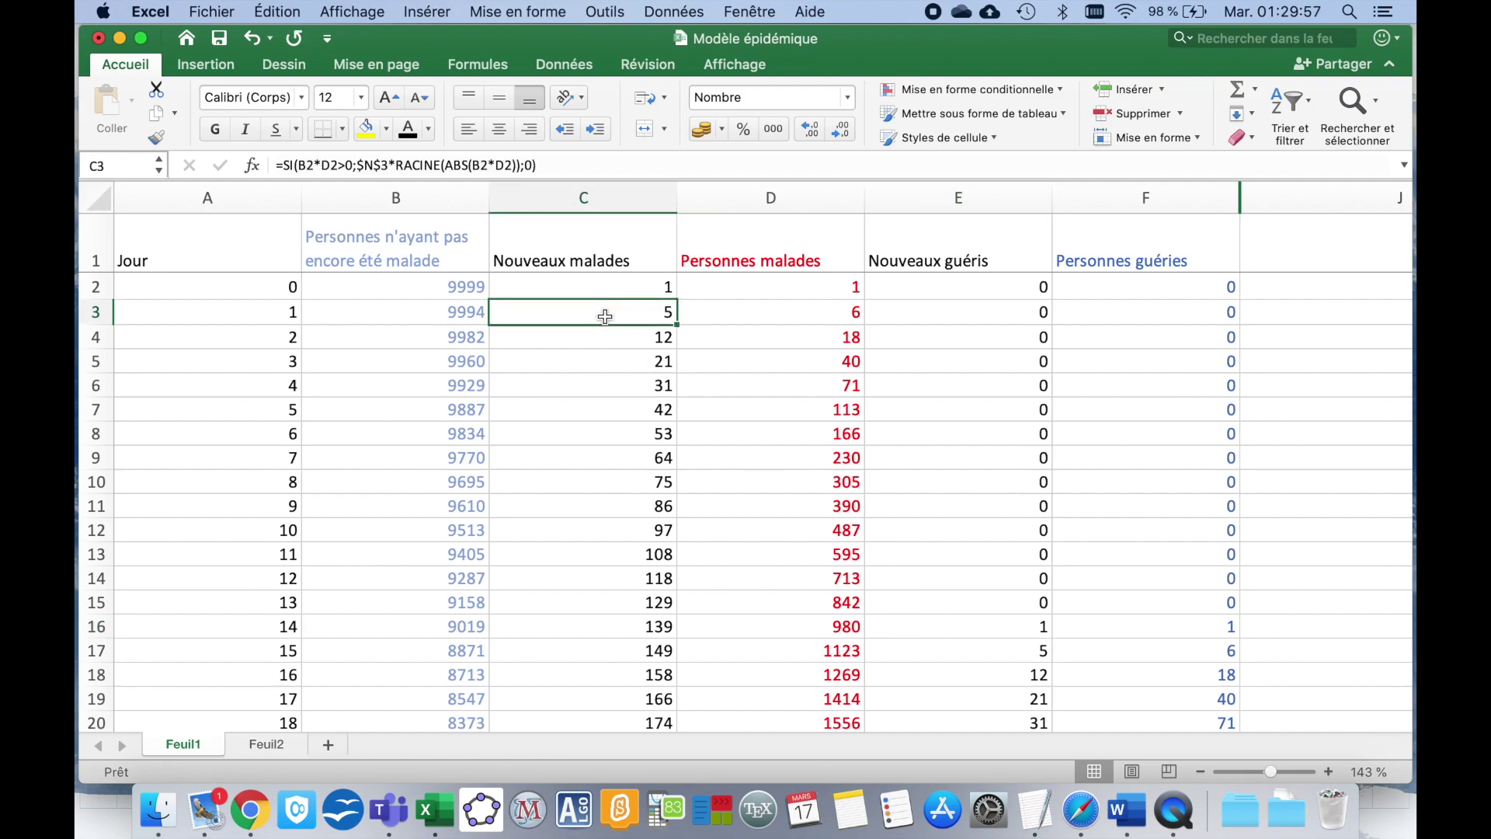
pyautogui.click(949, 653)
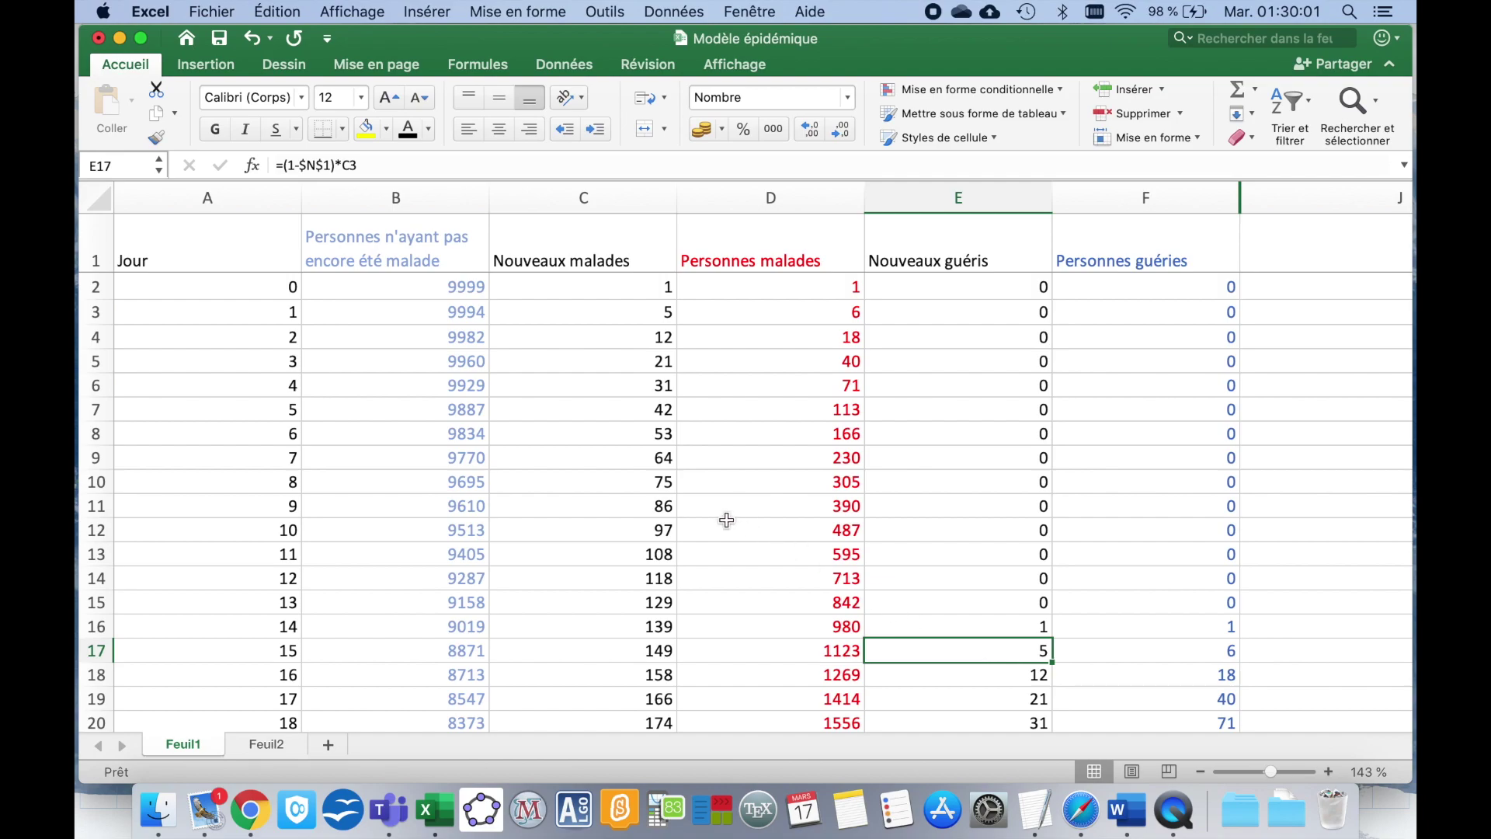
# Bring the epidemic chart into view and select the 8,0% contagion coefficient in K3.
pyautogui.scroll(-1, 726, 519)
pyautogui.scroll(-1, 726, 519)
pyautogui.scroll(-3, 726, 520)
pyautogui.scroll(-4, 726, 519)
pyautogui.scroll(-1, 726, 520)
pyautogui.scroll(-2, 726, 520)
pyautogui.scroll(-1, 726, 520)
pyautogui.scroll(-1, 726, 520)
pyautogui.scroll(-2, 726, 519)
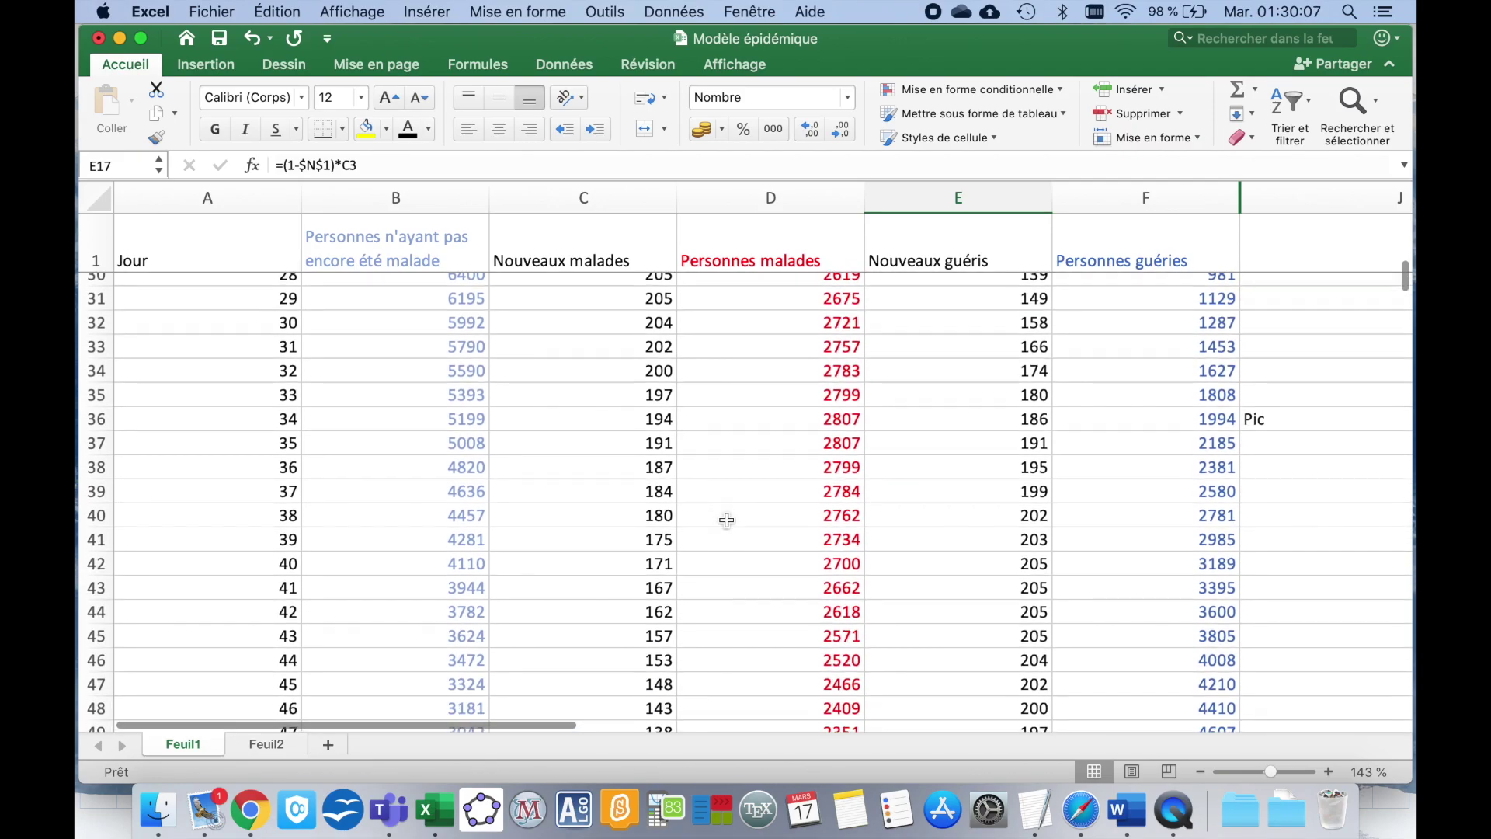
pyautogui.scroll(-2, 726, 520)
pyautogui.scroll(-1, 726, 519)
pyautogui.scroll(-2, 726, 519)
pyautogui.scroll(-1, 726, 519)
pyautogui.scroll(-1, 726, 520)
pyautogui.scroll(-2, 726, 519)
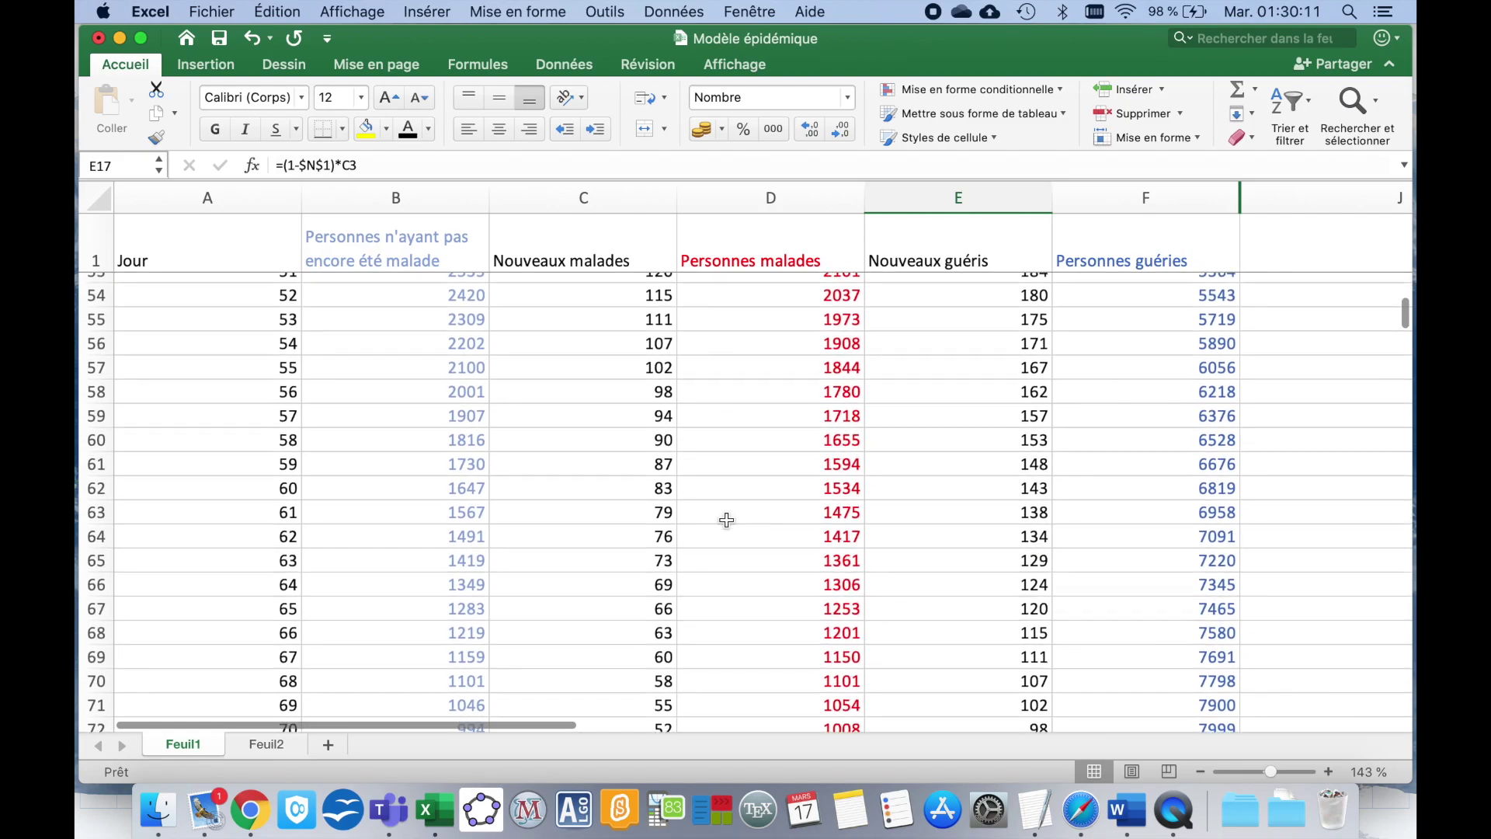
pyautogui.scroll(-1, 726, 520)
pyautogui.scroll(-1, 726, 519)
pyautogui.scroll(-2, 726, 520)
pyautogui.scroll(-1, 726, 519)
pyautogui.scroll(-1, 726, 519)
pyautogui.scroll(-2, 726, 519)
pyautogui.scroll(-1, 726, 519)
pyautogui.scroll(-1, 727, 519)
pyautogui.scroll(-1, 726, 519)
pyautogui.scroll(-1, 726, 519)
pyautogui.scroll(-1, 726, 520)
pyautogui.scroll(-2, 726, 519)
pyautogui.scroll(-1, 726, 520)
pyautogui.scroll(-1, 726, 519)
pyautogui.scroll(-2, 726, 519)
pyautogui.scroll(-1, 726, 519)
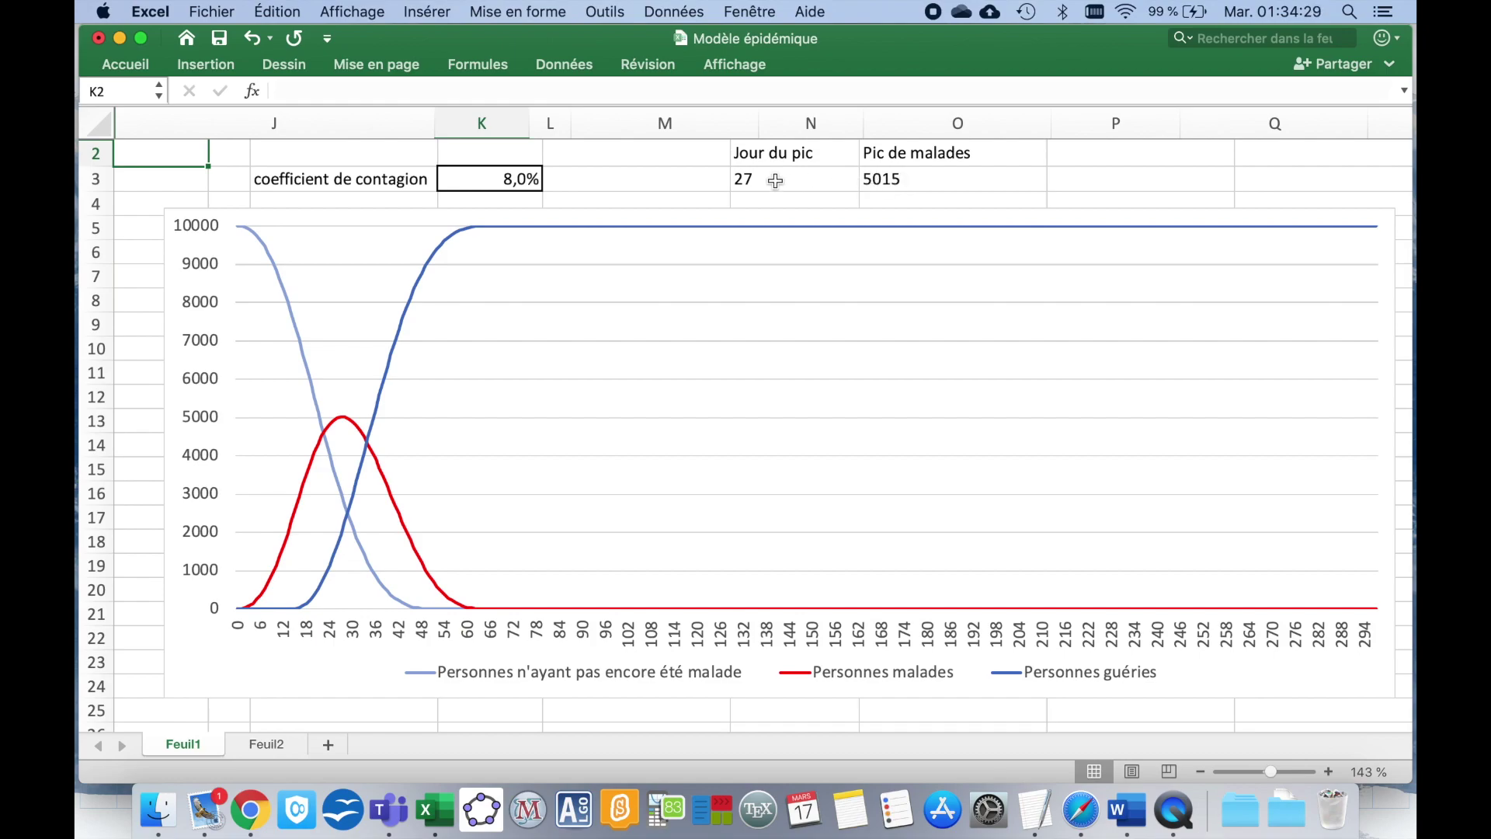
pyautogui.click(494, 182)
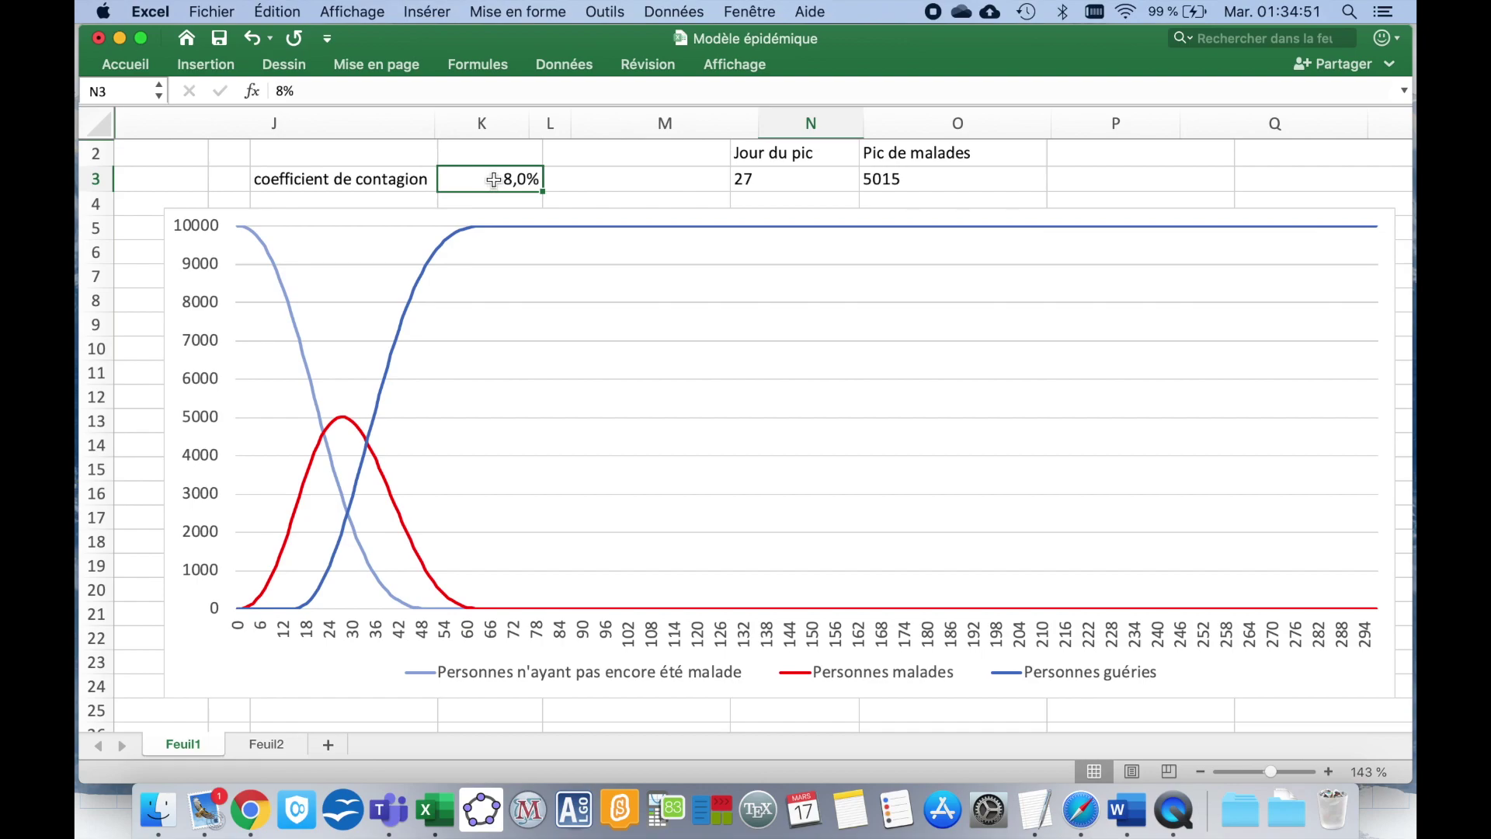
# Change the contagion coefficient from 8% to 7%, moving the peak to 4314 sick on day 29.
pyautogui.doubleClick(493, 179)
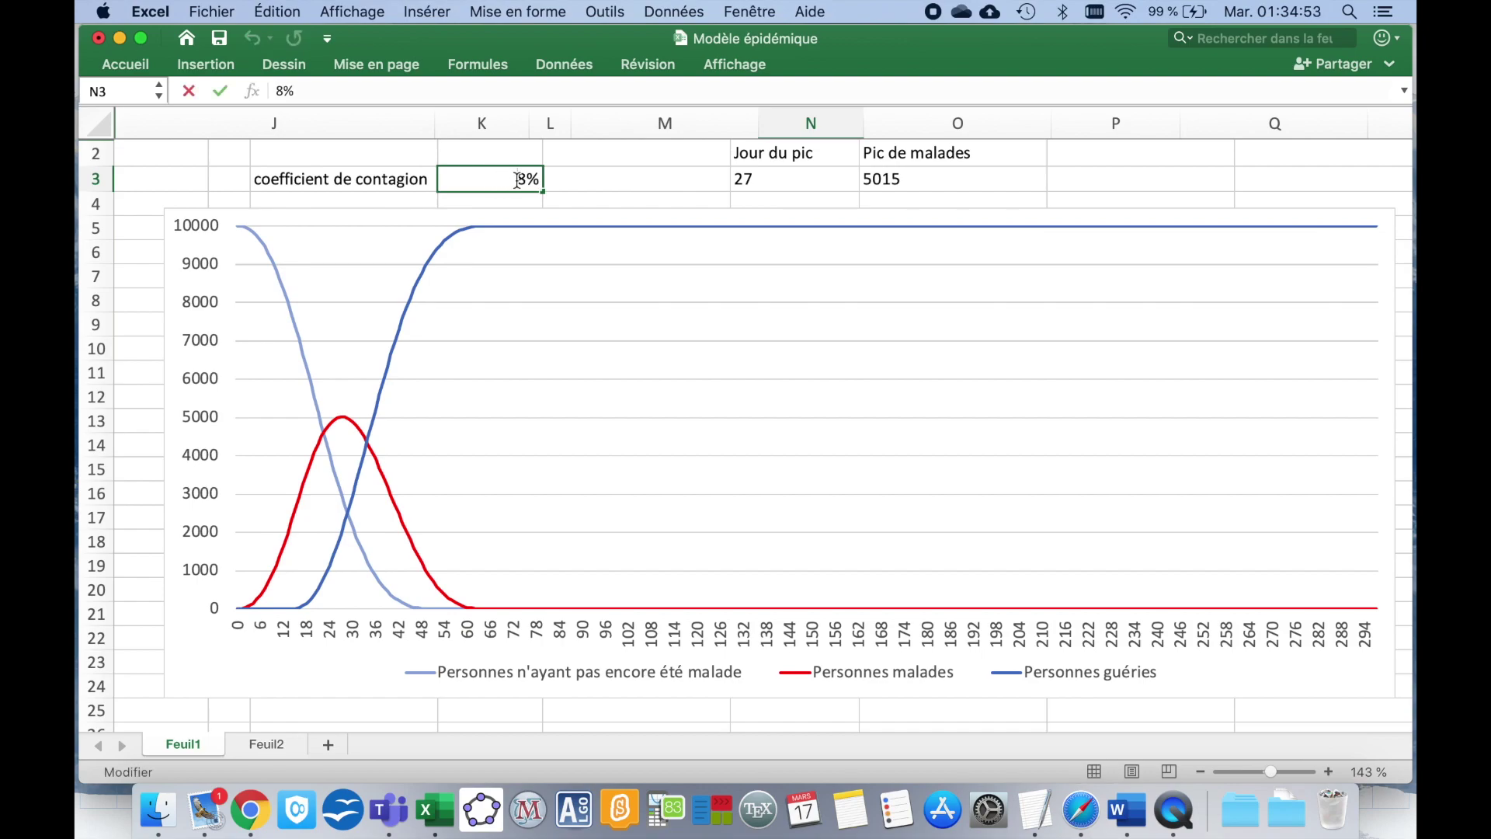
pyautogui.doubleClick(520, 180)
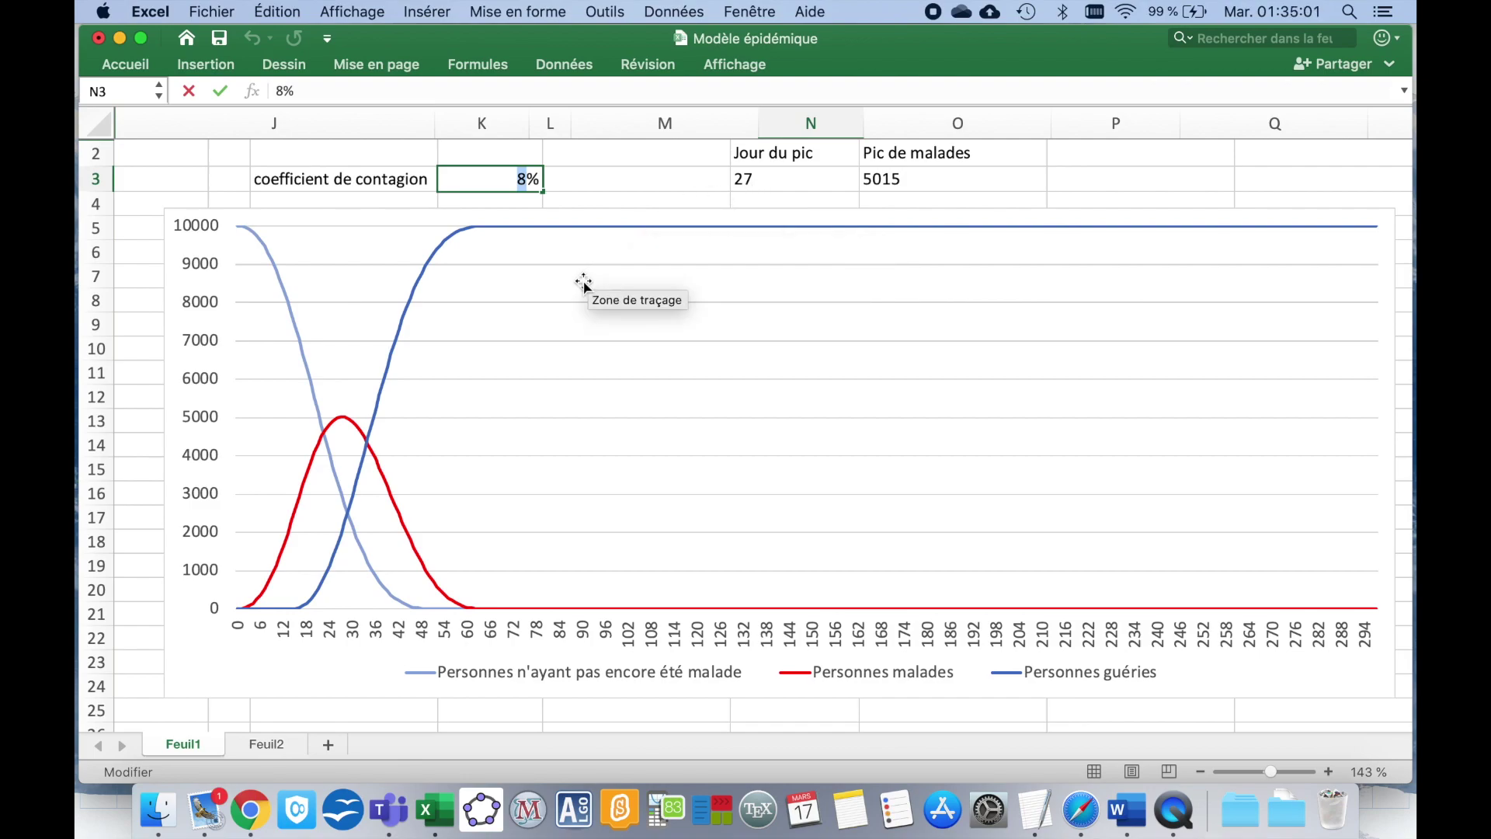
pyautogui.write('7')
pyautogui.press('Return')
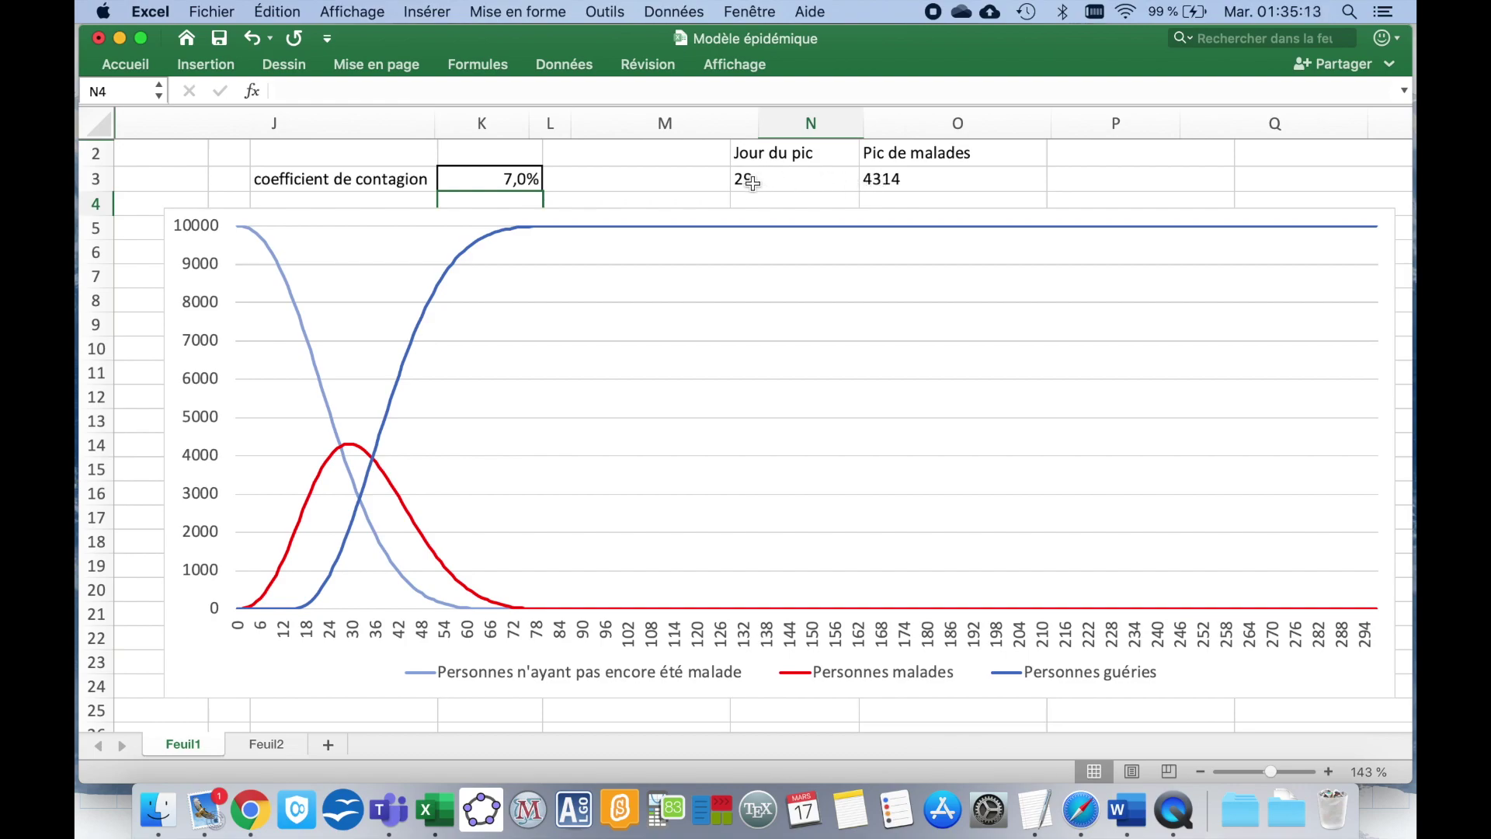
pyautogui.moveTo(350, 450)
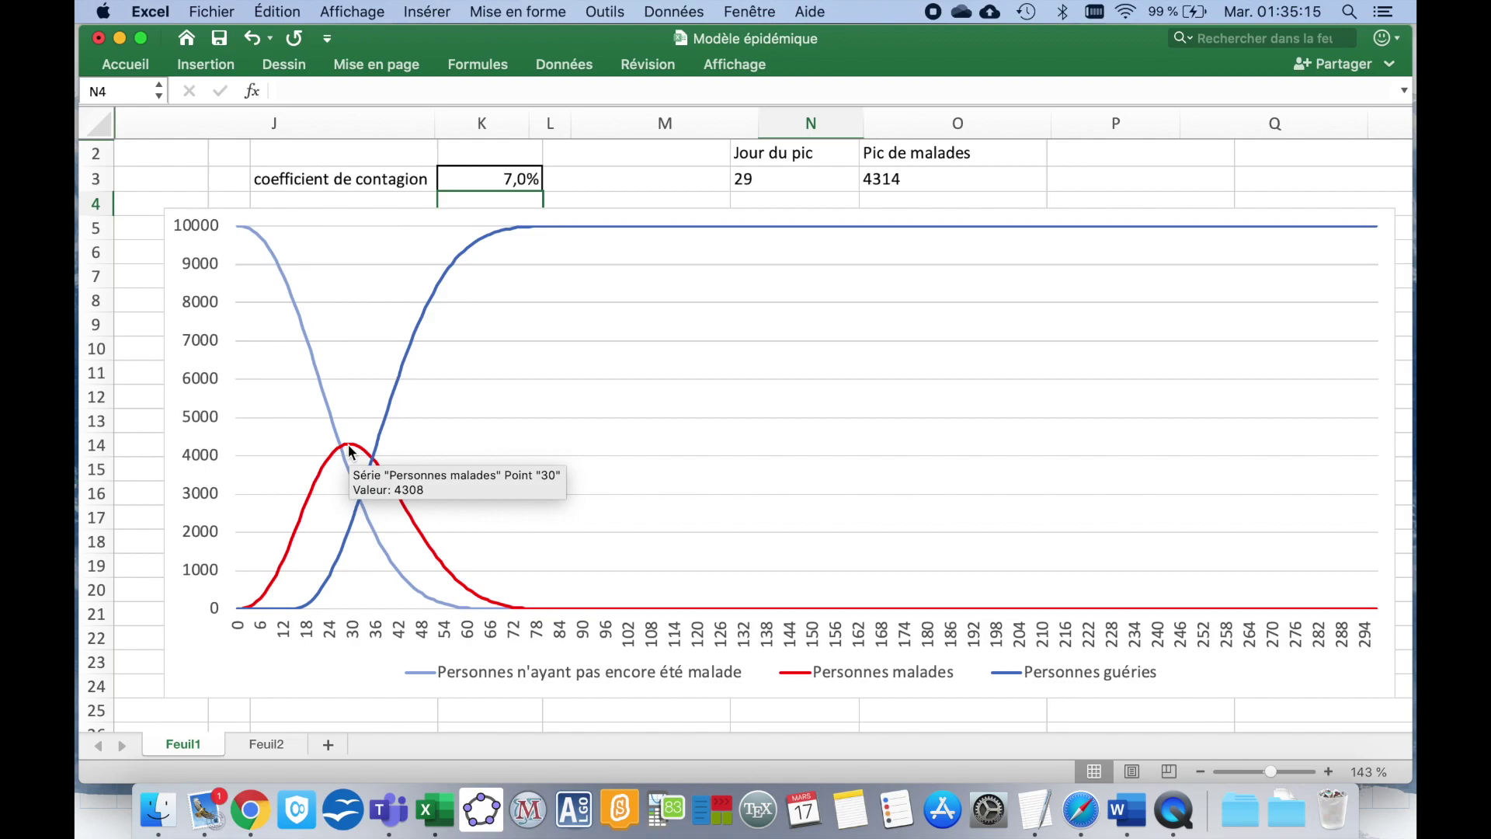
# Lower the contagion coefficient to 6% through the formula bar.
pyautogui.click(501, 179)
pyautogui.click(277, 92)
pyautogui.press('BackSpace')
pyautogui.write('6')
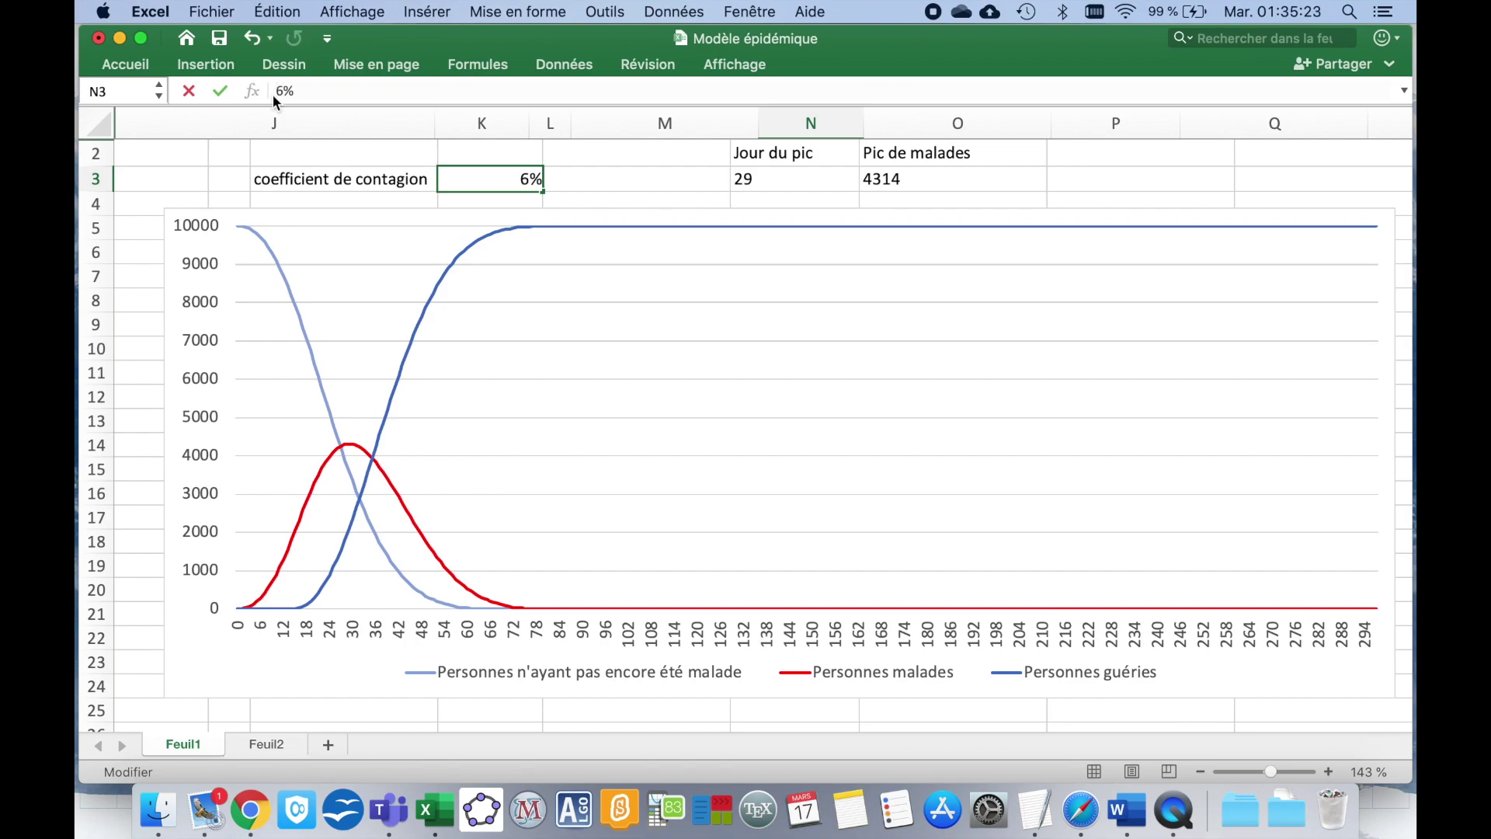
pyautogui.press('Return')
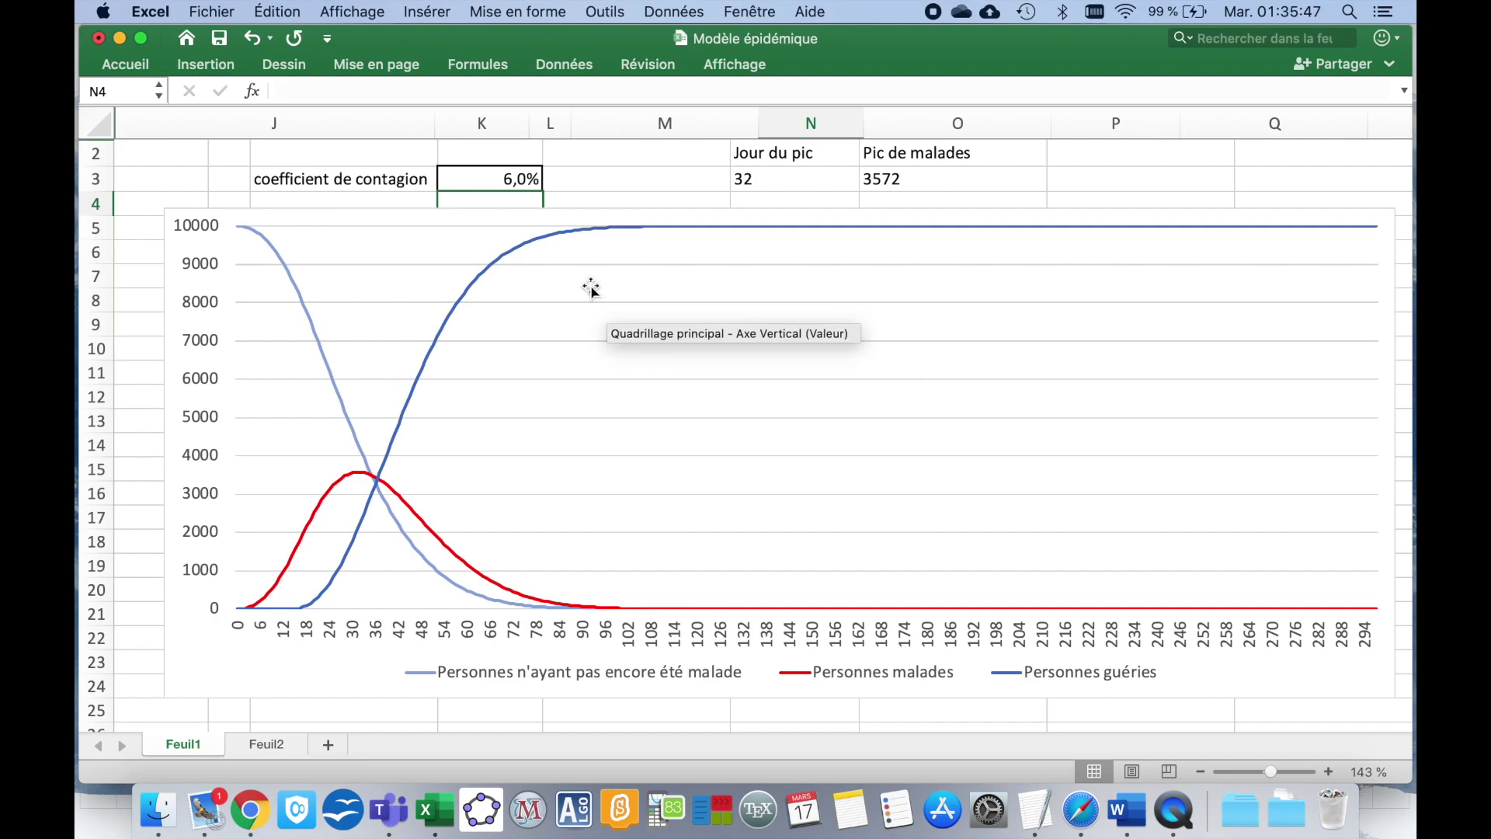
# Select the sick-person peak cell and open Goal Seek (Outils > Valeur cible).
pyautogui.click(498, 181)
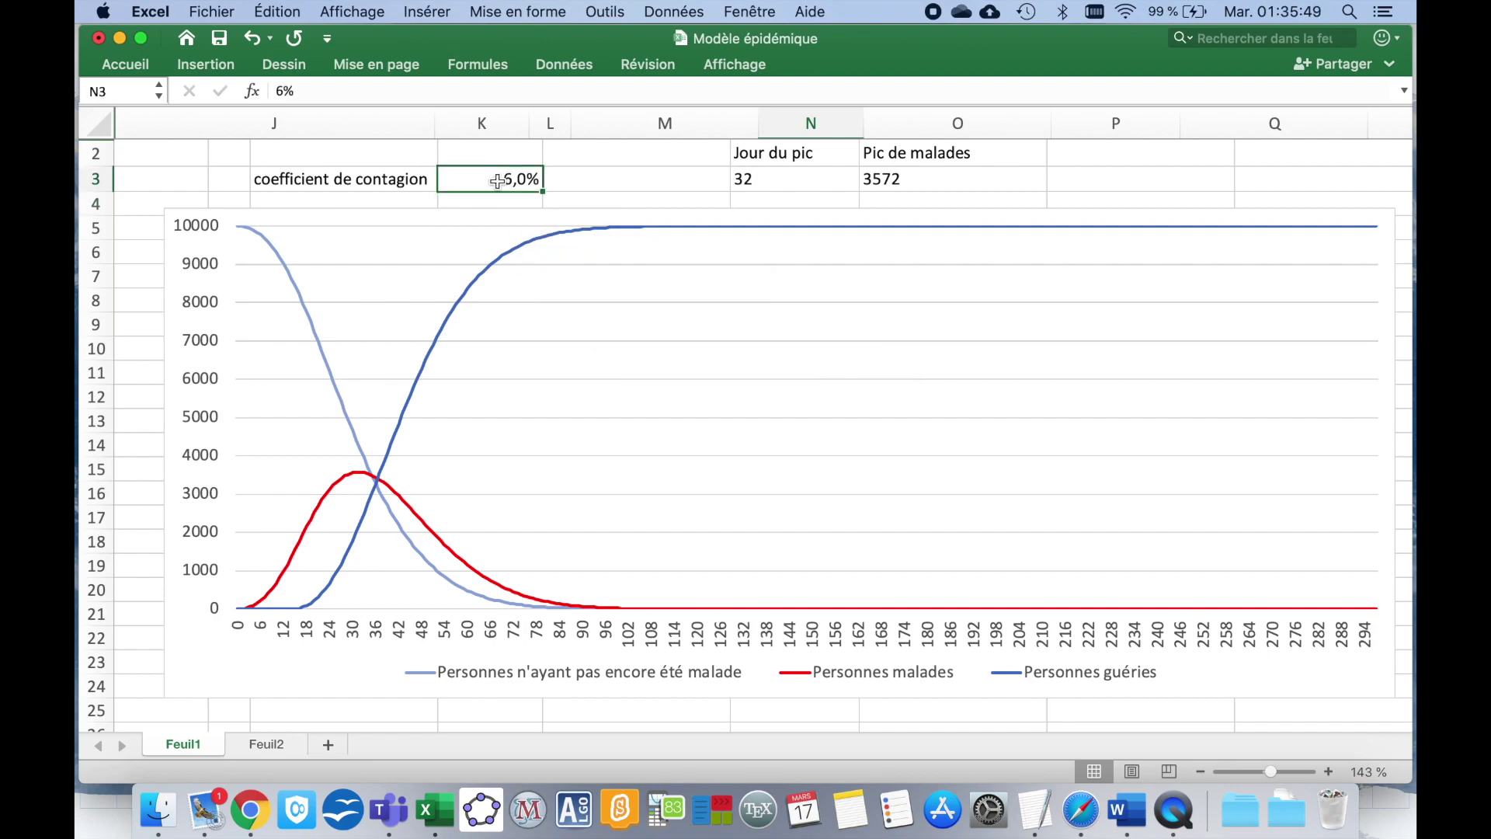
pyautogui.click(891, 180)
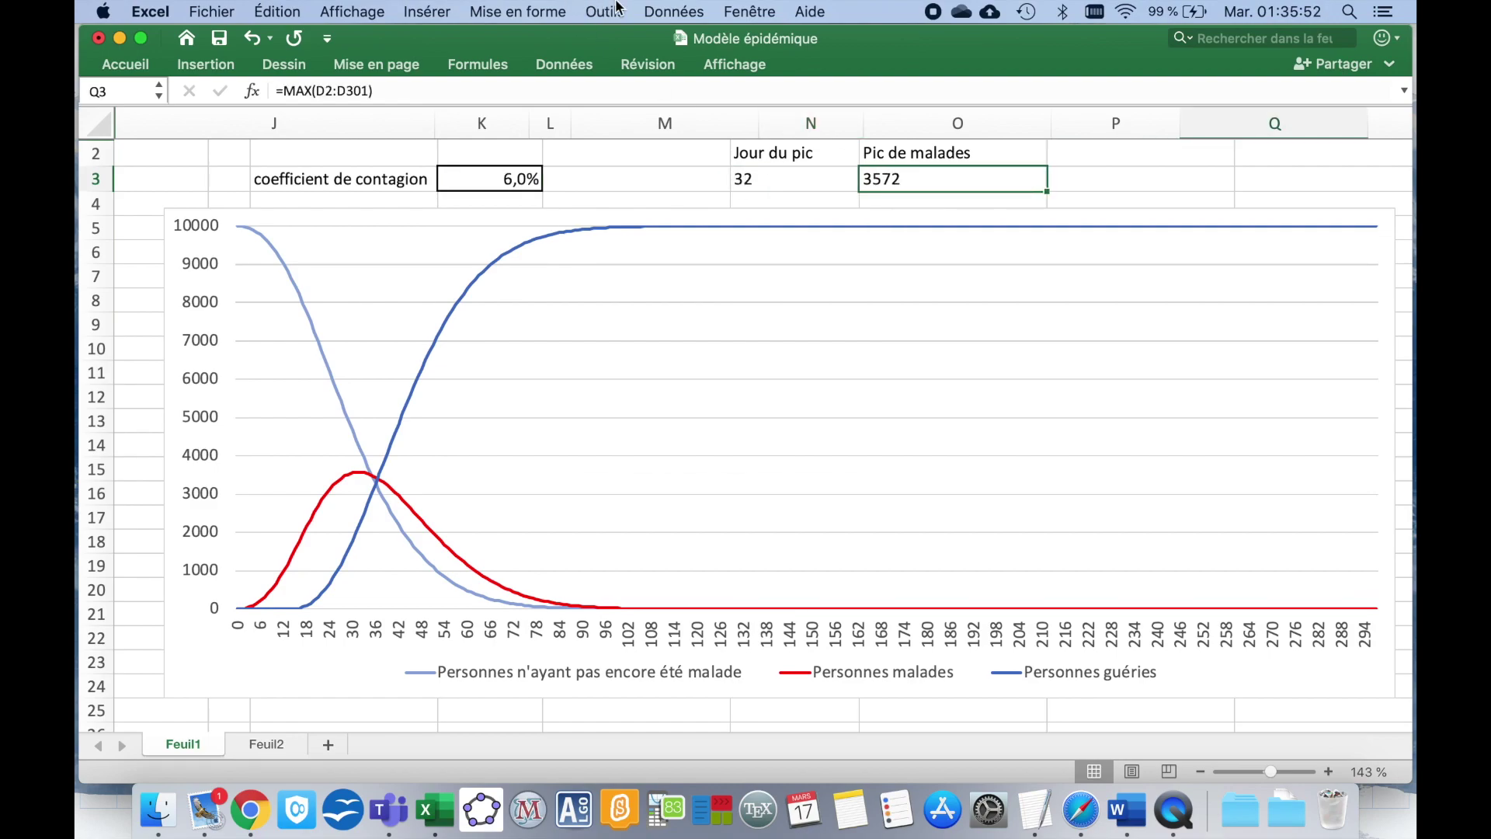
pyautogui.click(617, 11)
pyautogui.click(646, 306)
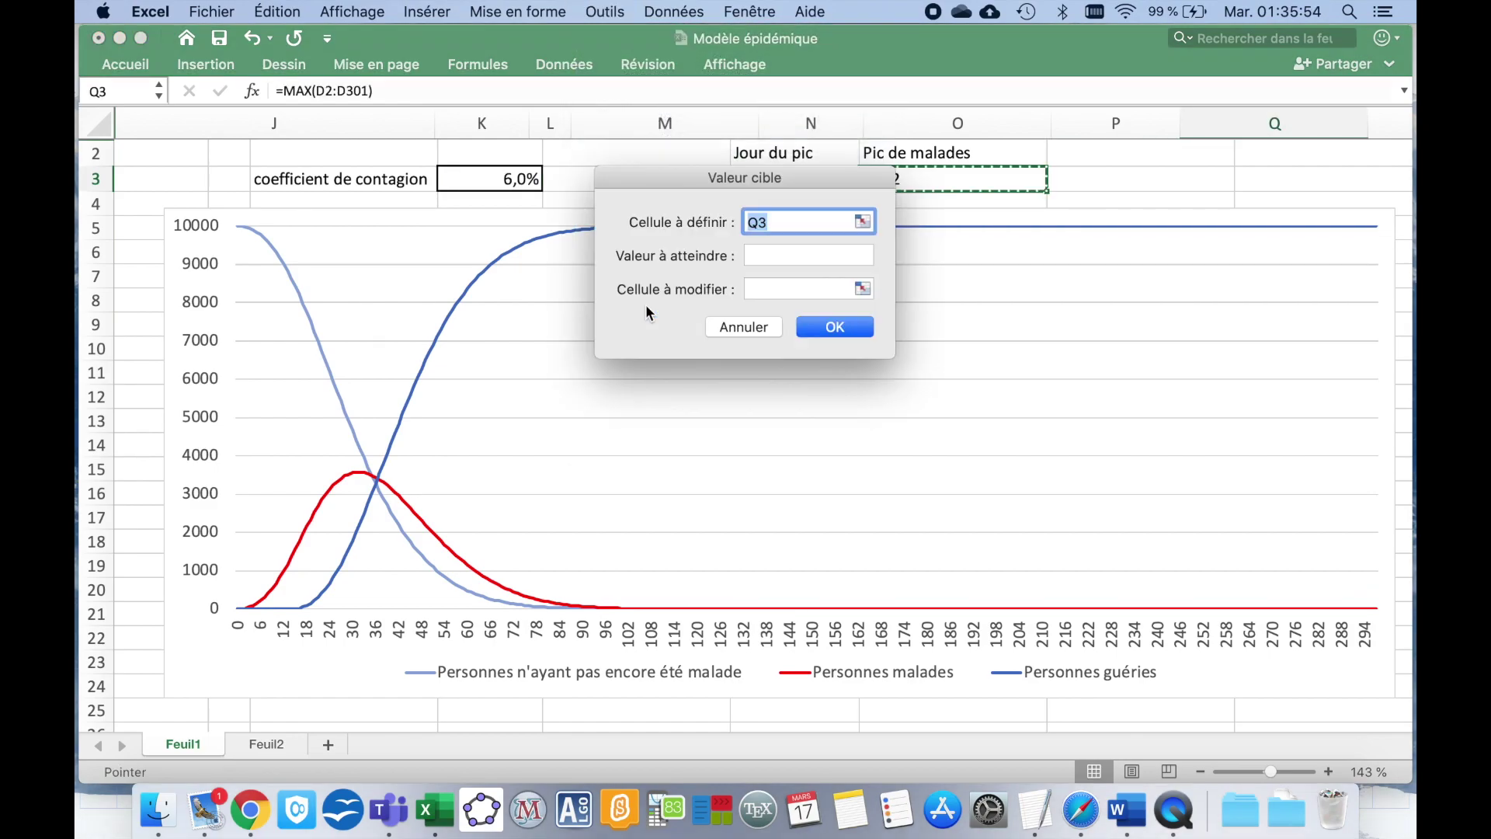
# Goal Seek the peak to 2000 by varying the contagion coefficient, accepting the 3,9% result.
pyautogui.press('Tab')
pyautogui.write('2000')
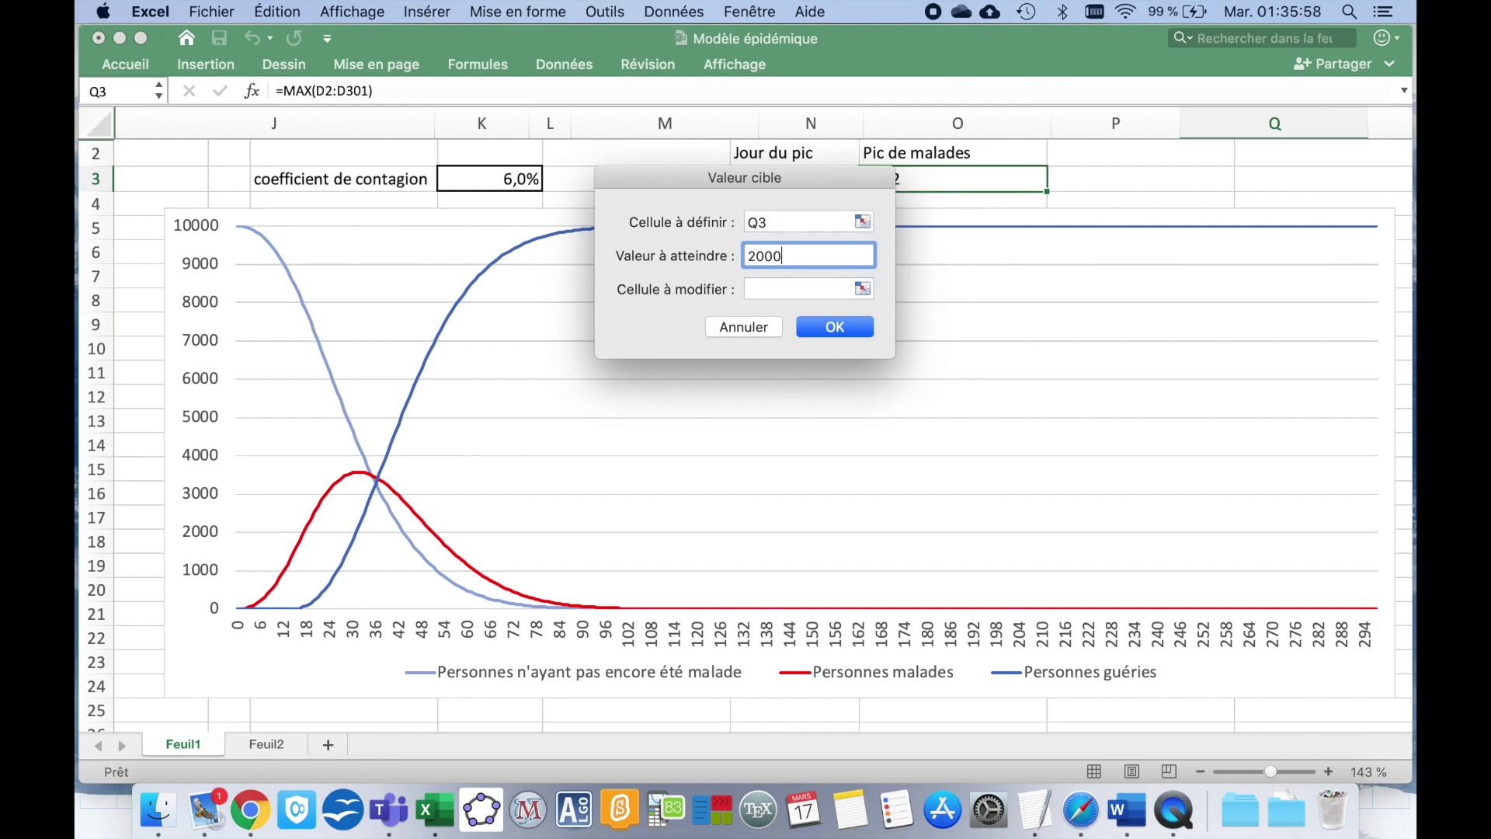
pyautogui.press('Tab')
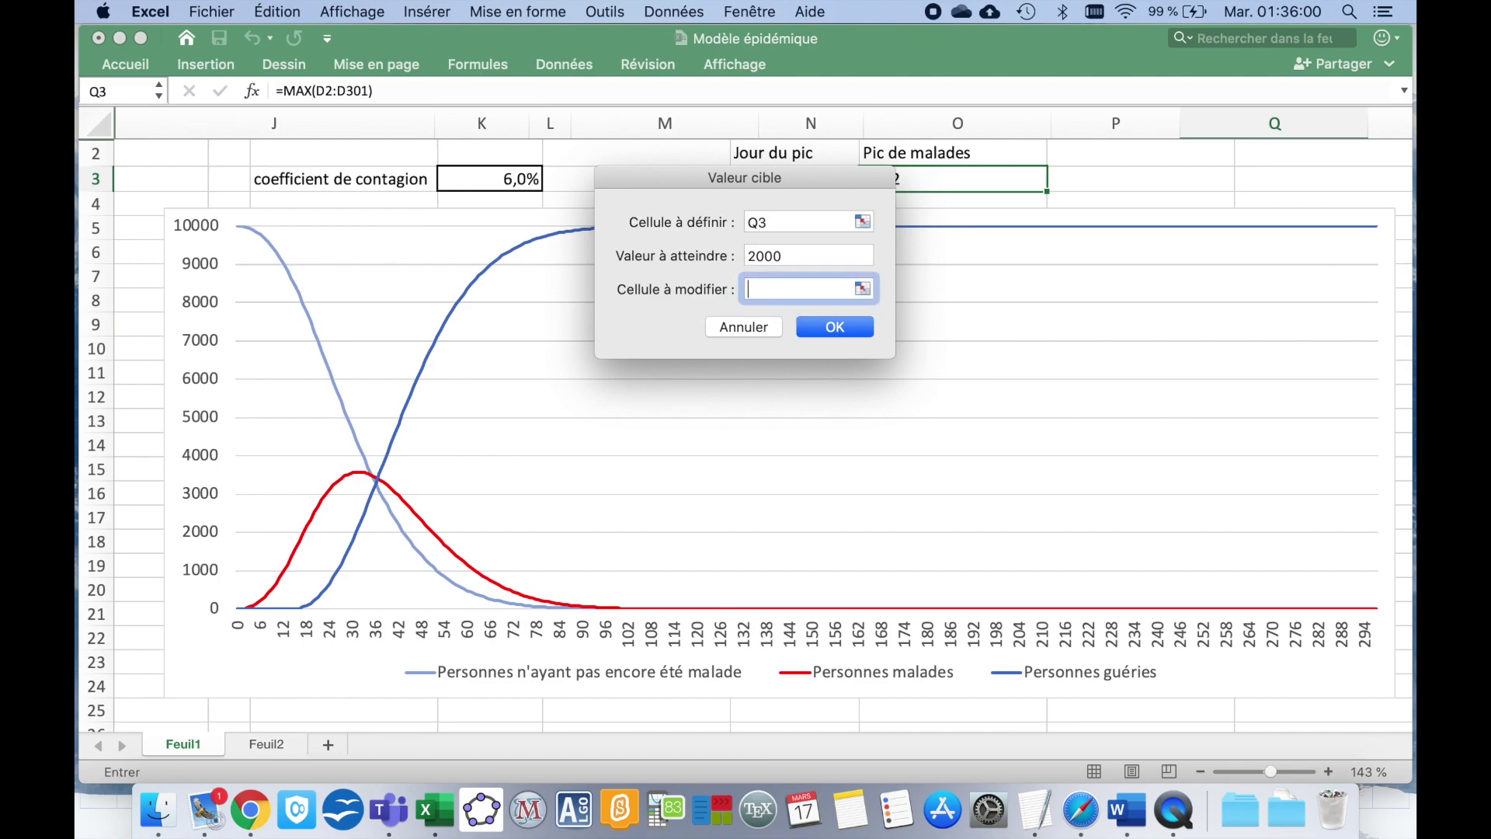
pyautogui.click(483, 183)
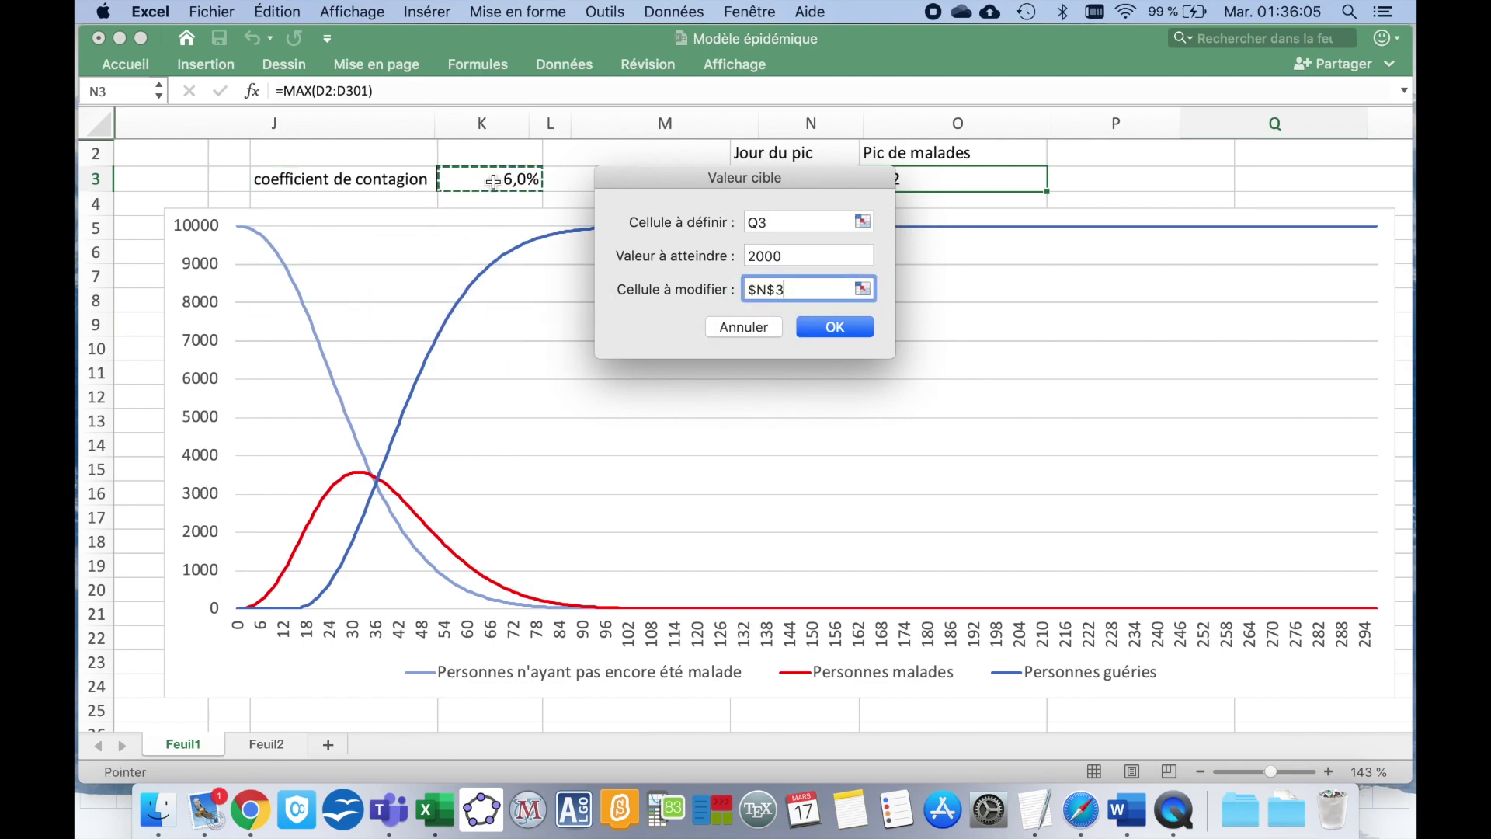
pyautogui.click(843, 331)
pyautogui.click(860, 233)
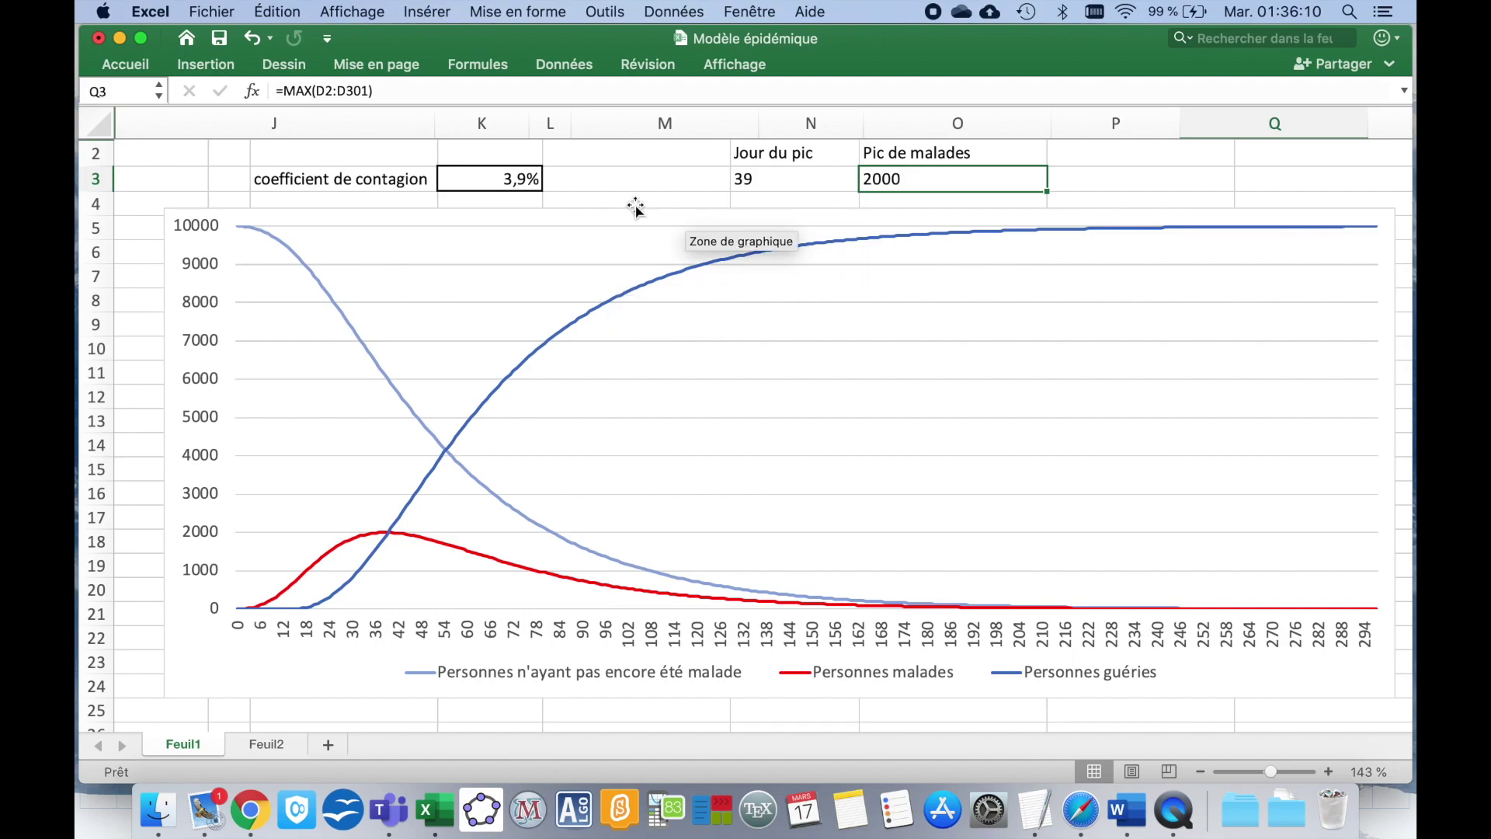